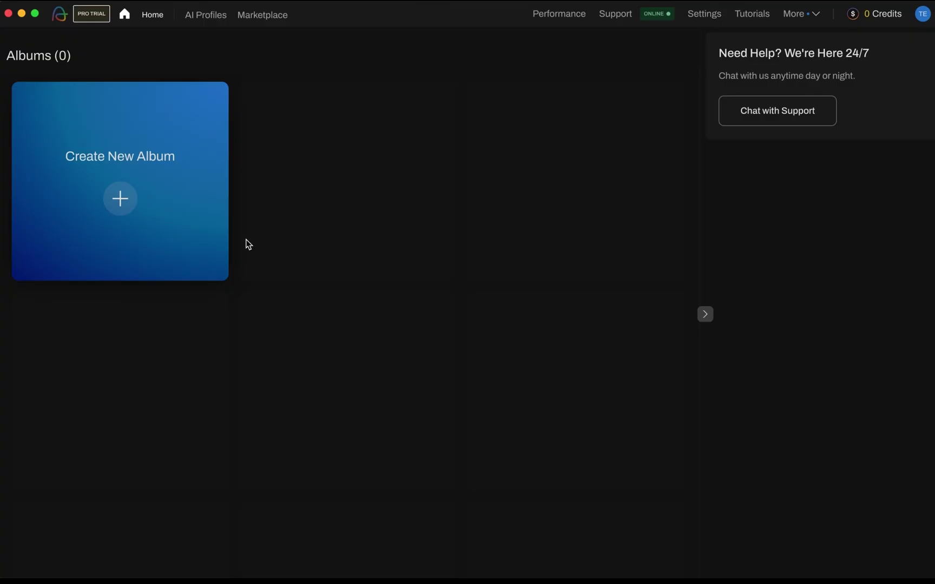
Create an album from the 'Retouch final album' folder's 11 images with genre Others, then switch to Retouch
click(124, 200)
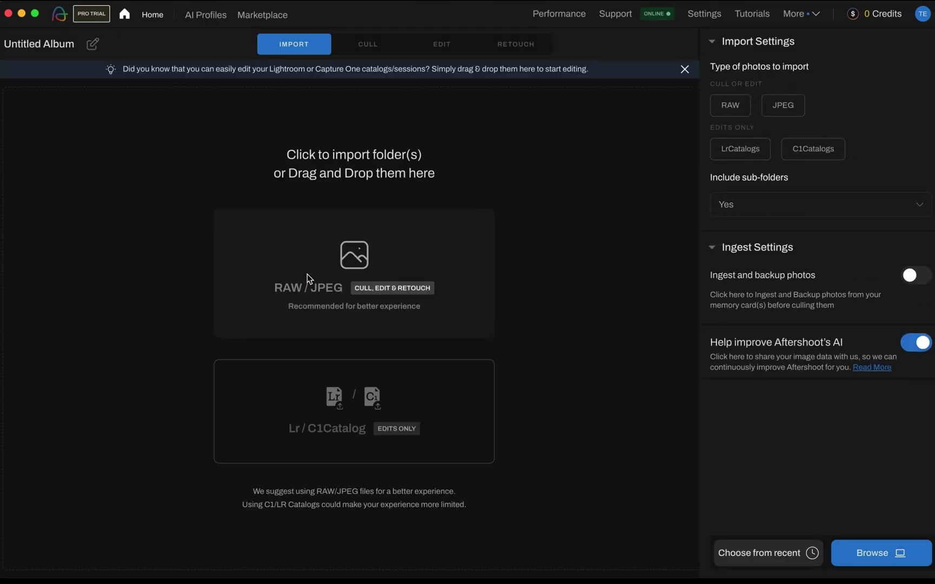
click(306, 274)
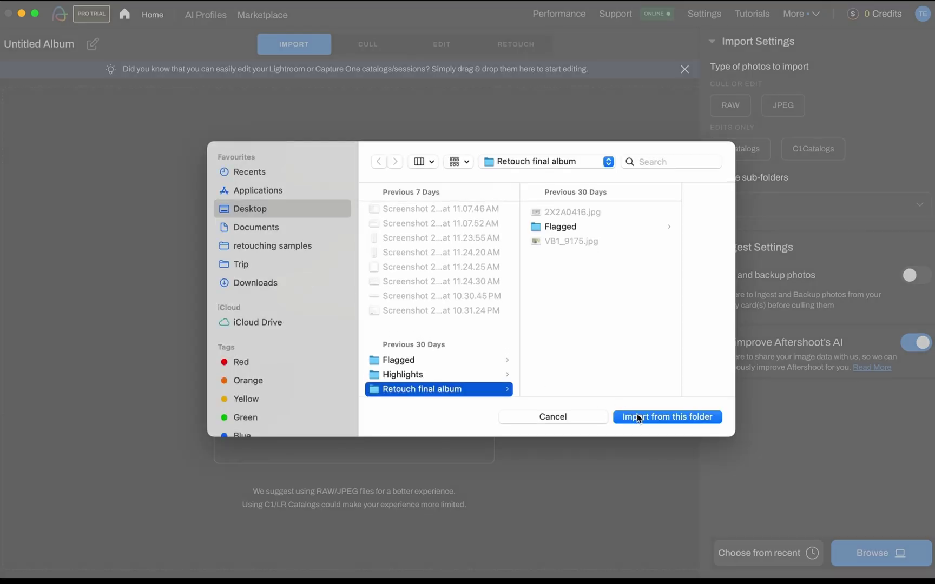
click(637, 414)
click(482, 332)
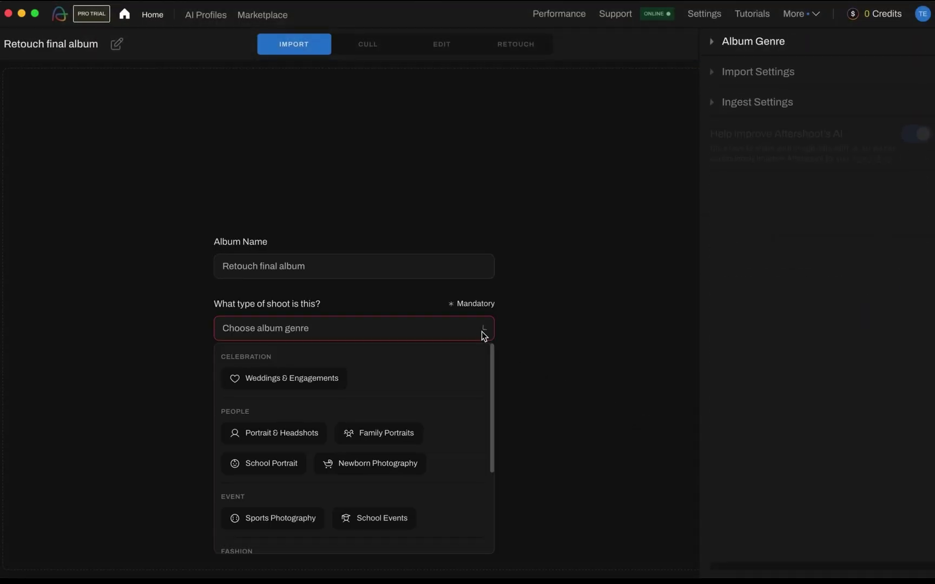
scroll(458, 392, down, 5)
click(262, 506)
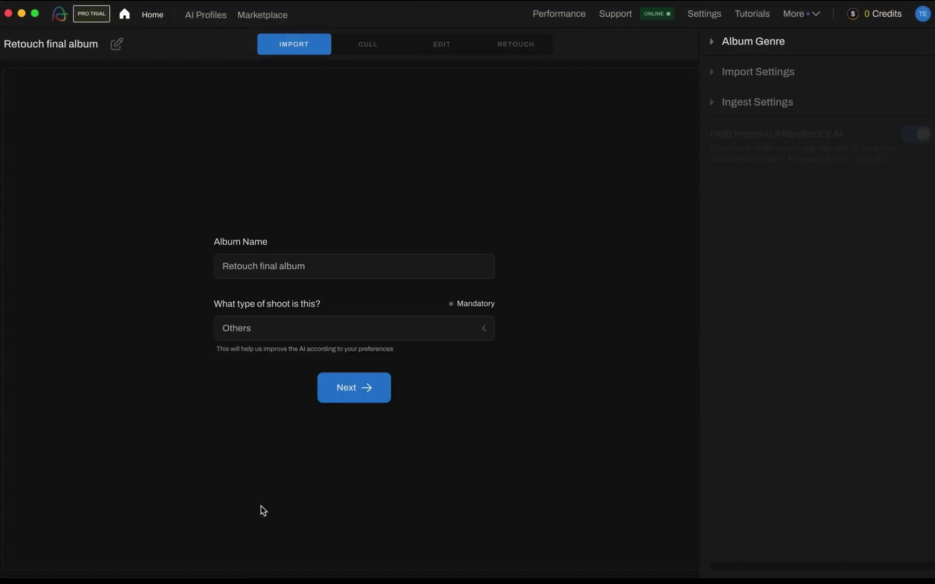
click(351, 396)
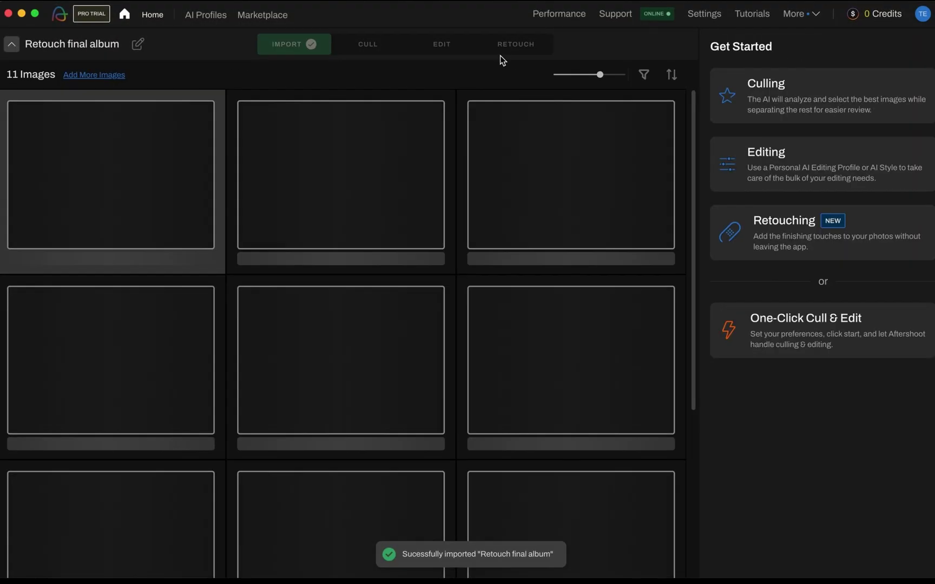
click(503, 51)
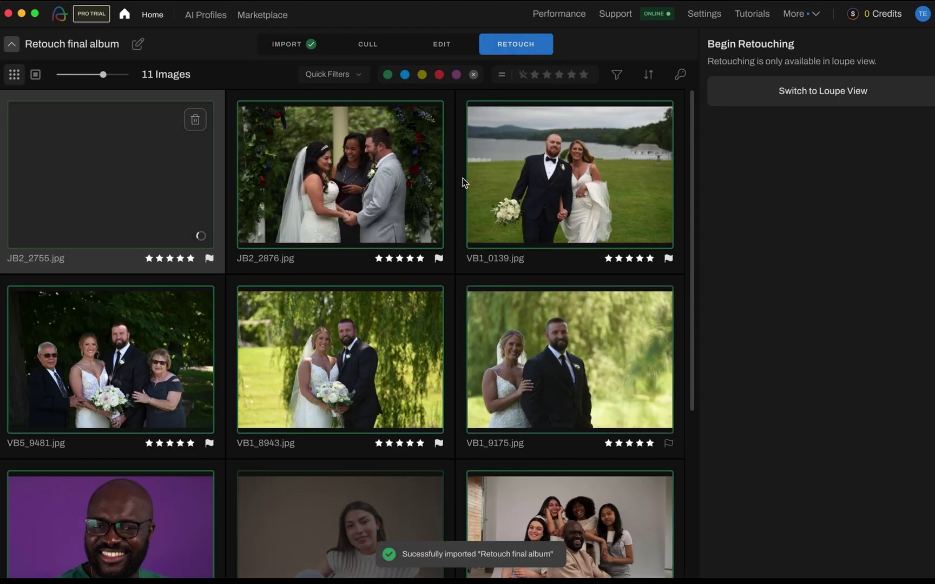
Open the couple photo 2X2A0934.jpg in single-image loupe view
scroll(463, 178, down, 5)
double_click(147, 441)
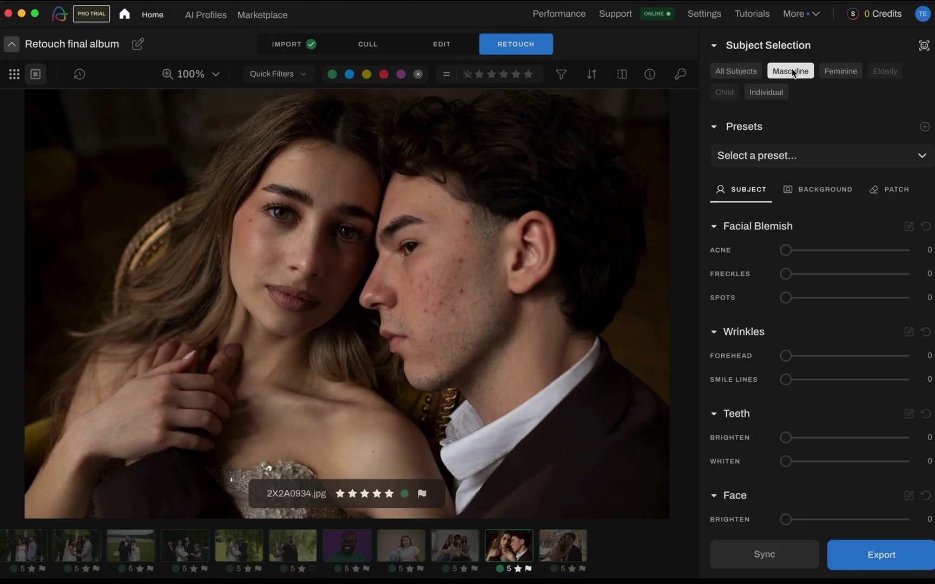
Try Masculine, Feminine and Person 1/Person 2 targeting, then settle on All Subjects
click(792, 69)
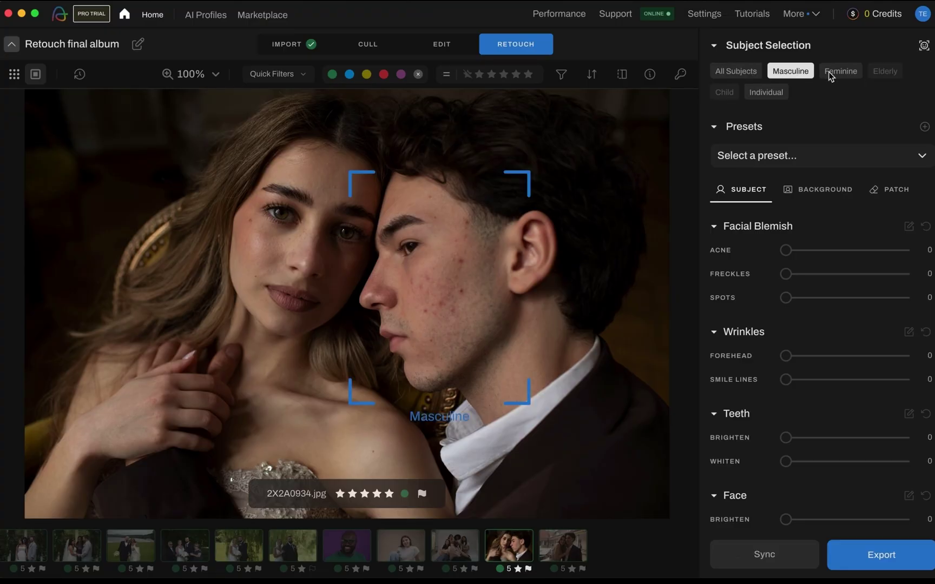
click(830, 72)
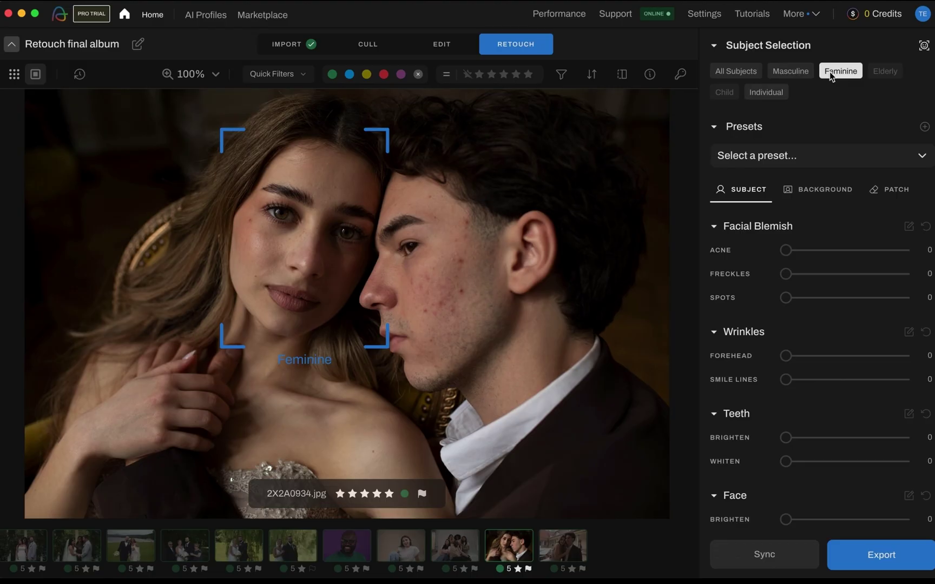
click(779, 94)
click(785, 136)
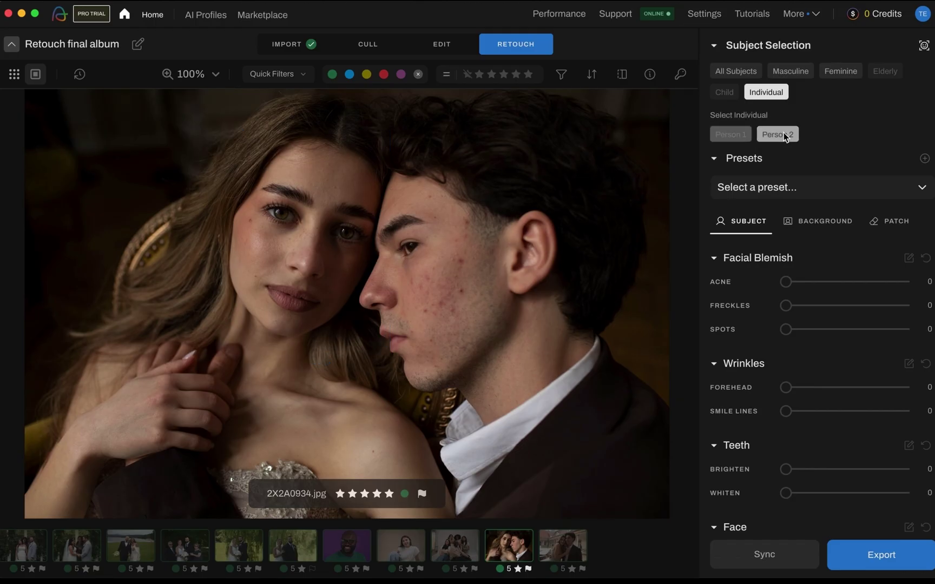
click(766, 93)
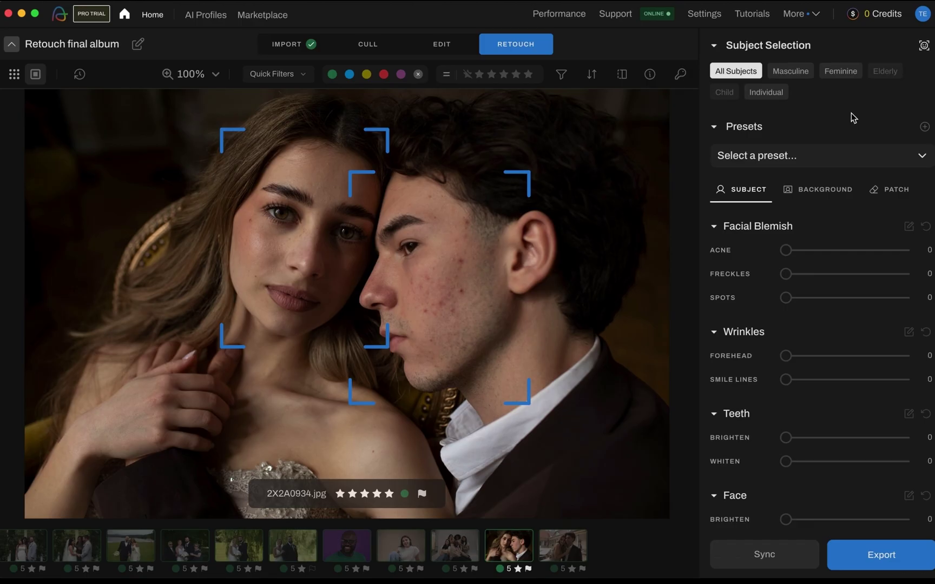
click(850, 157)
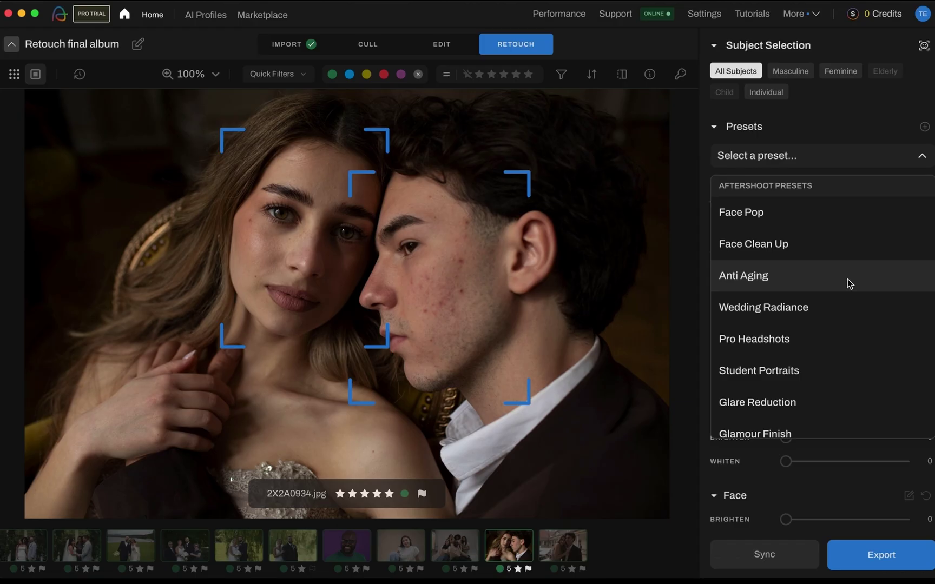
Browse the Aftershoot presets and apply Wedding Radiance to the couple photo
scroll(847, 279, down, 1)
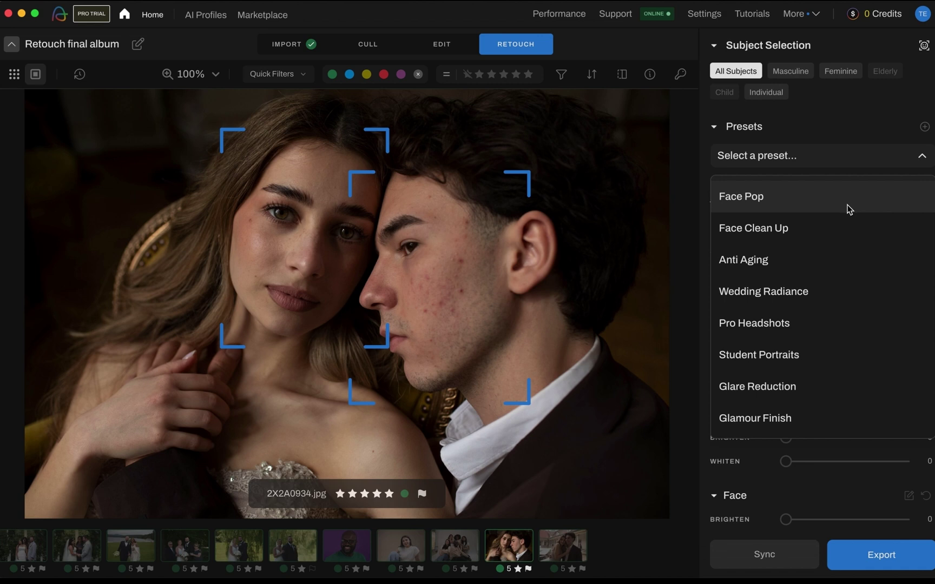
scroll(847, 210, down, 3)
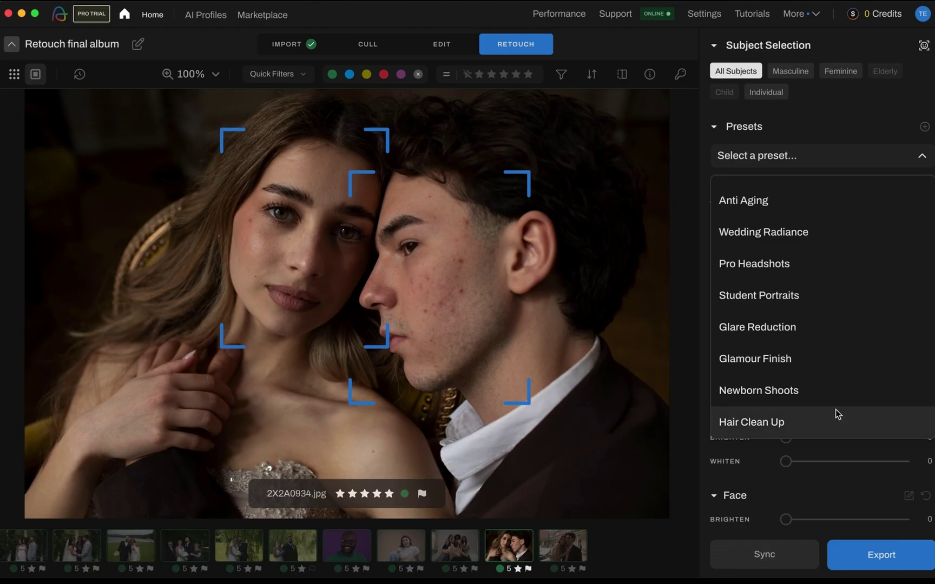
scroll(835, 267, up, 3)
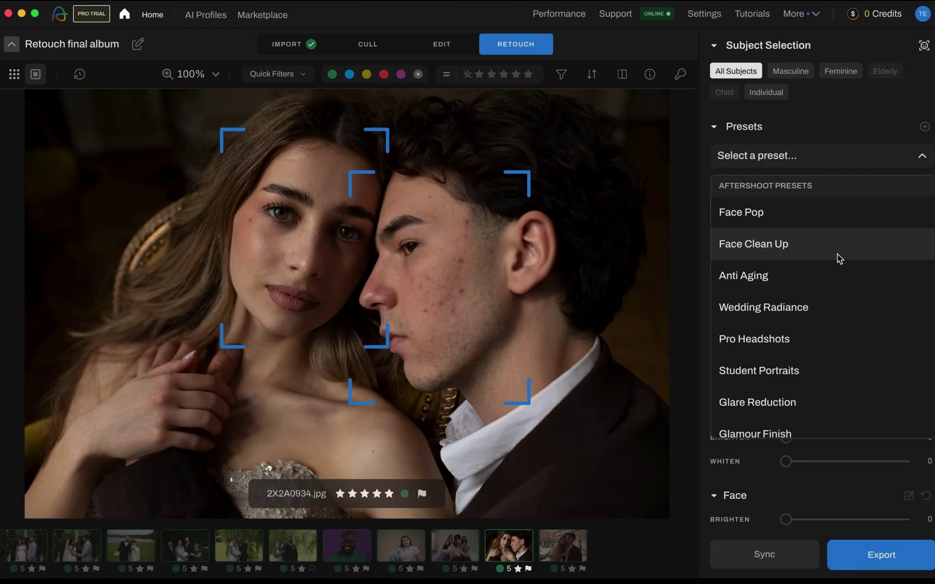
click(837, 313)
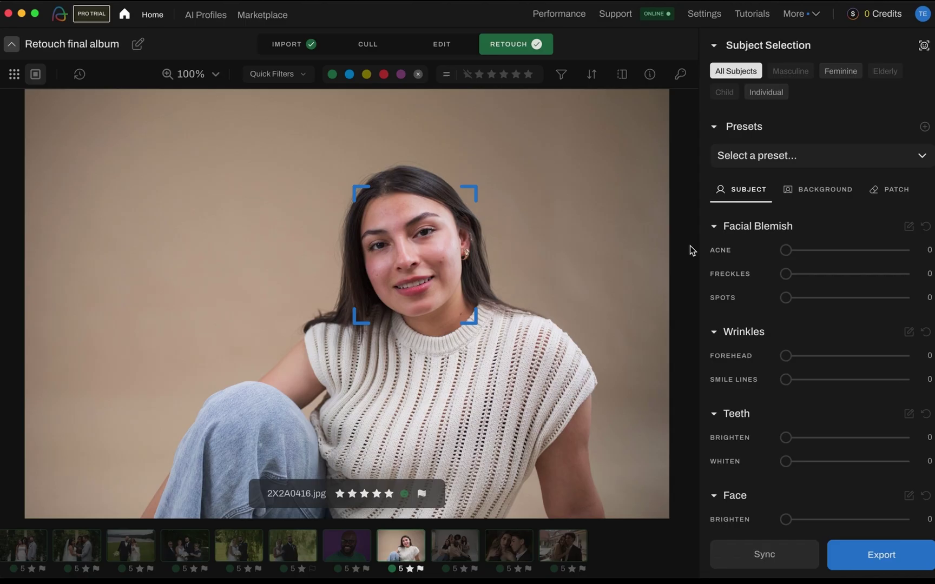
Push spot removal on the woman's portrait close to maximum (Spots 82)
click(836, 251)
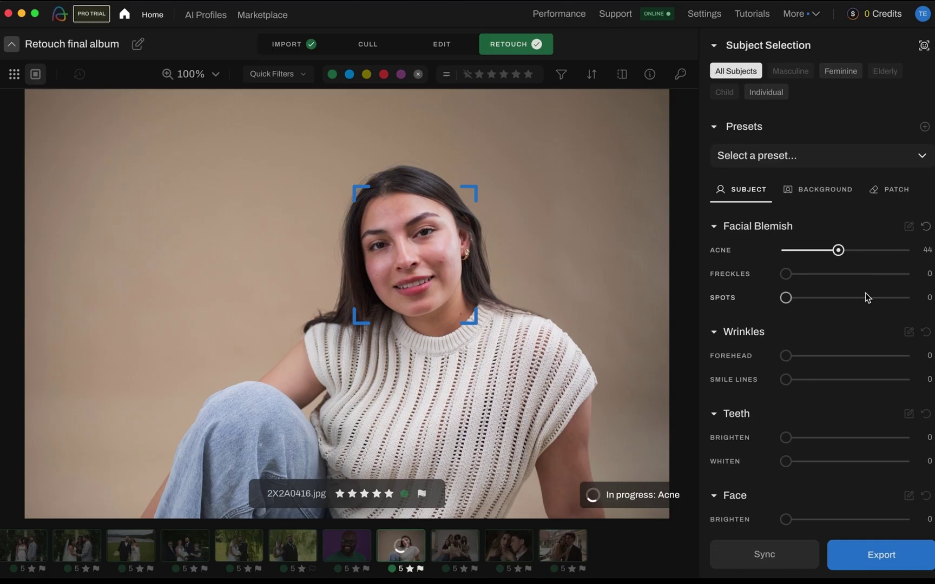
click(886, 298)
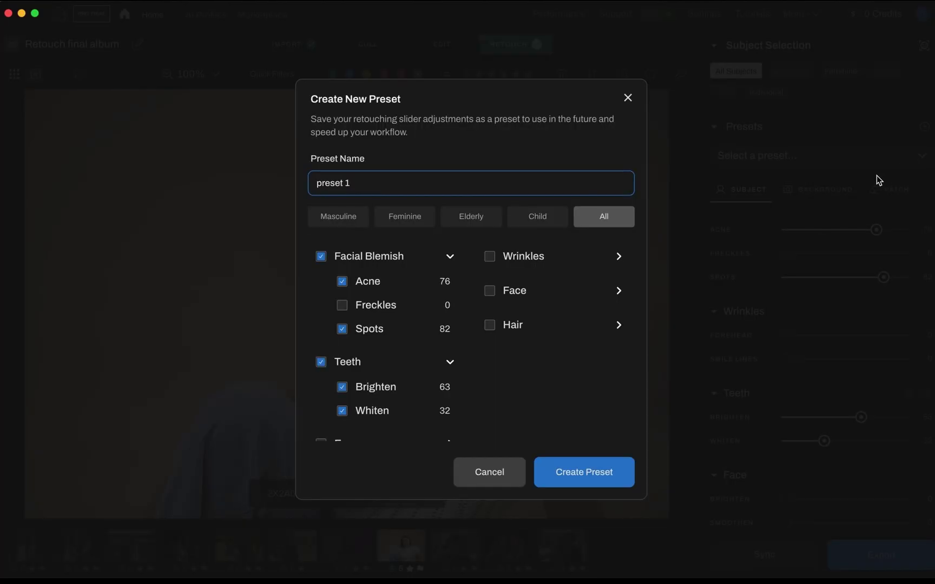
Set the new preset 'preset 1' to target Feminine subjects
click(411, 218)
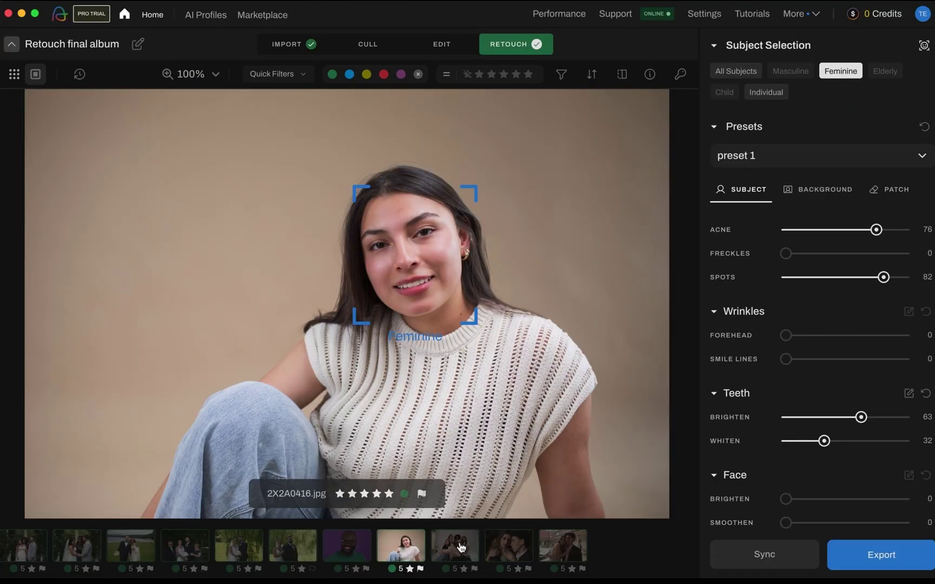
Add the couple's close-up to the selection and set Acne to 83 and Freckles to 17
super+click(461, 547)
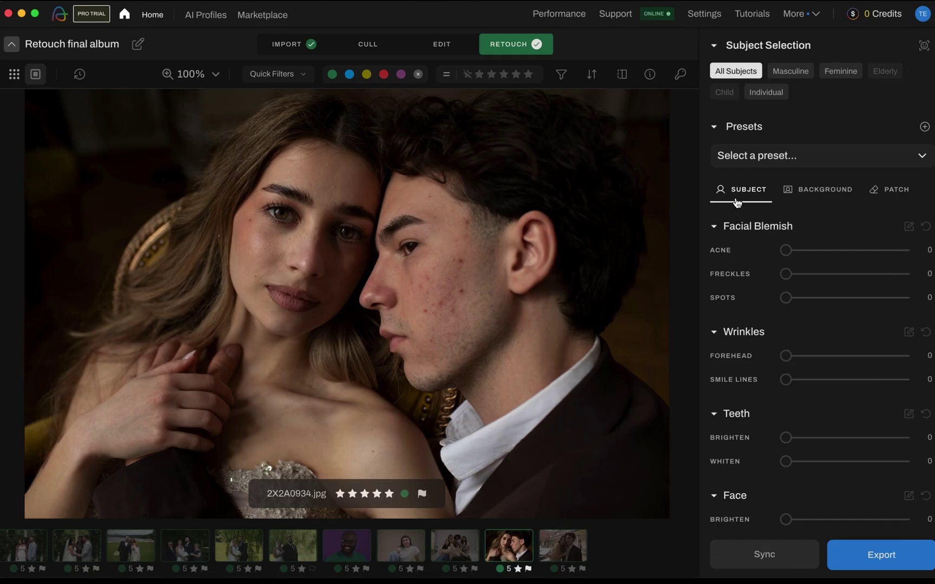
drag(786, 250, 889, 258)
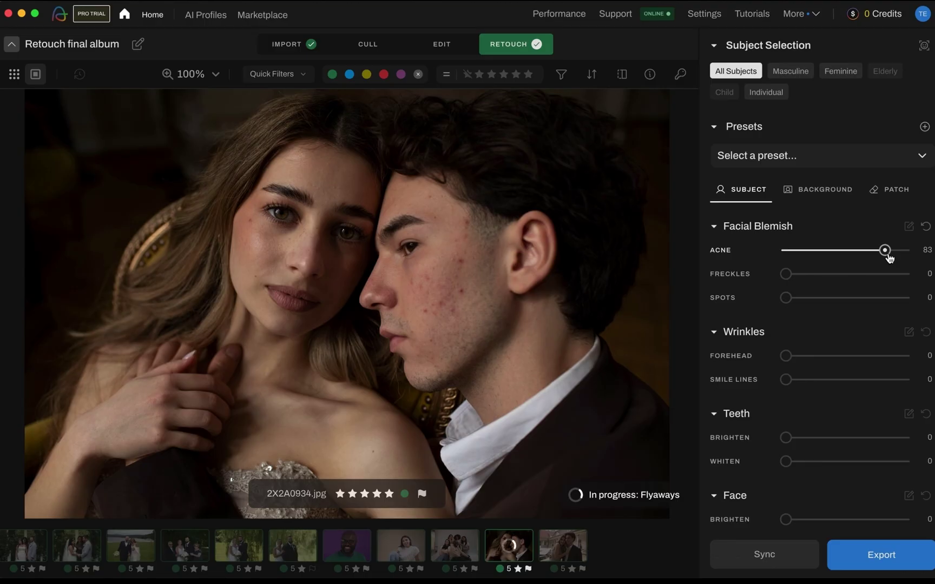
click(806, 275)
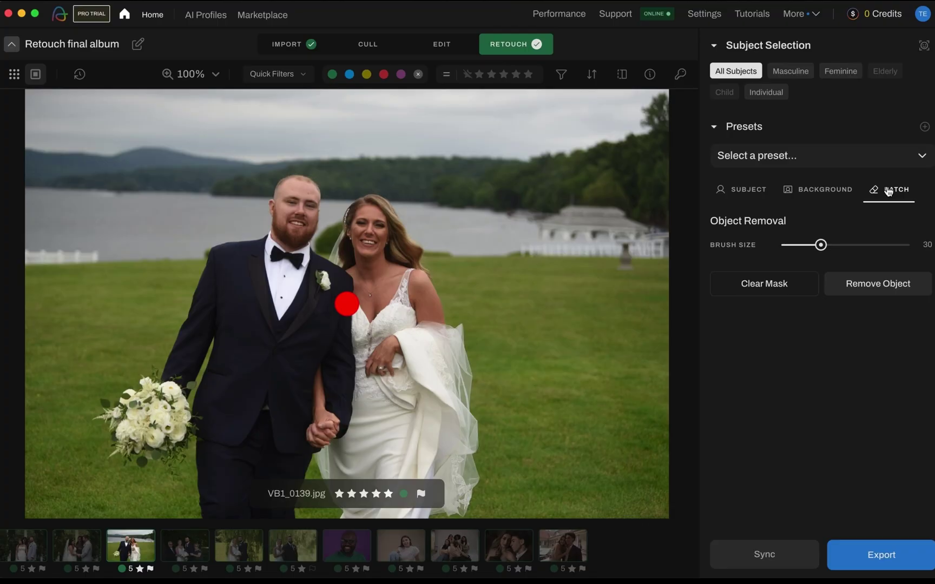
Erase the far-left lawn object on the lakeside photo using a size-18 brush
drag(820, 245, 802, 246)
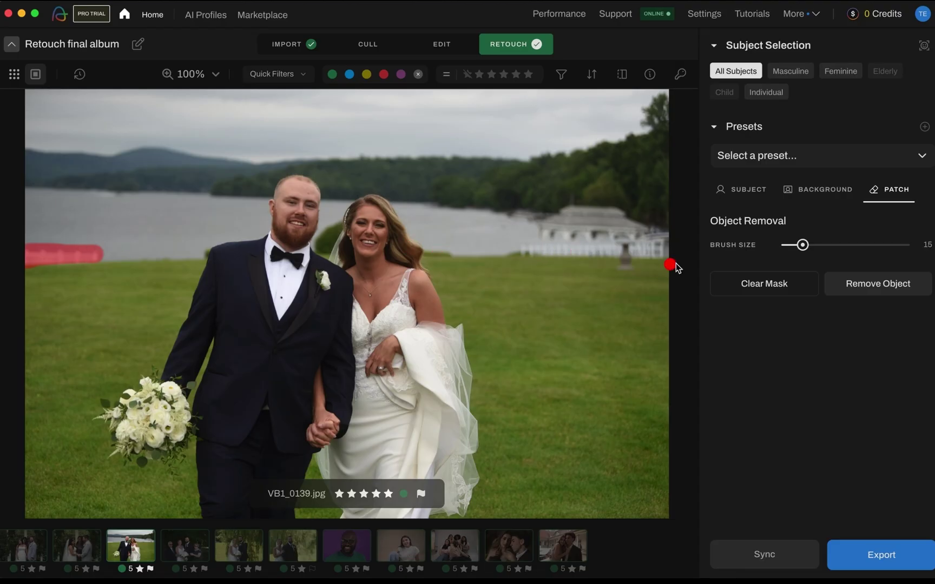
click(838, 289)
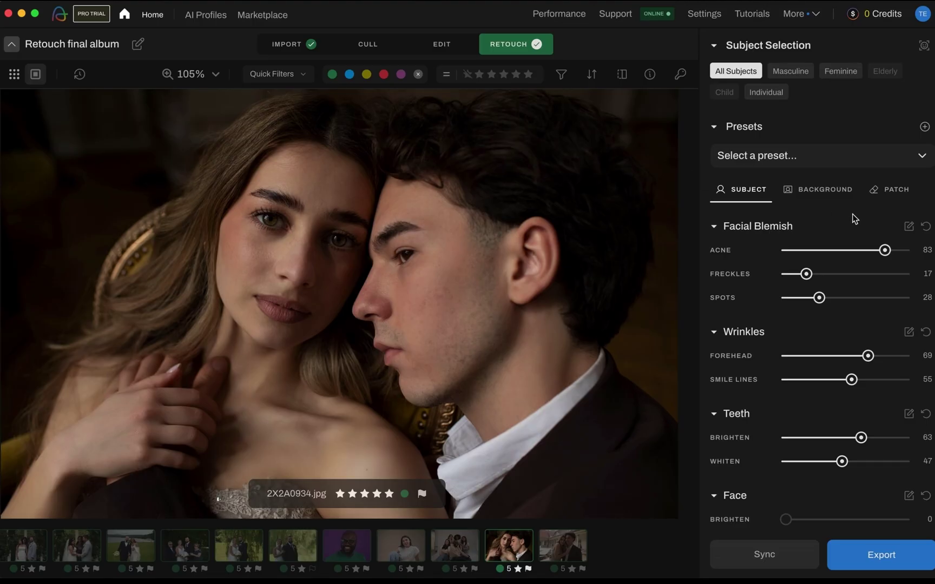
Adjust and save the Facial Blemish mask, then compare against Show Before
click(908, 227)
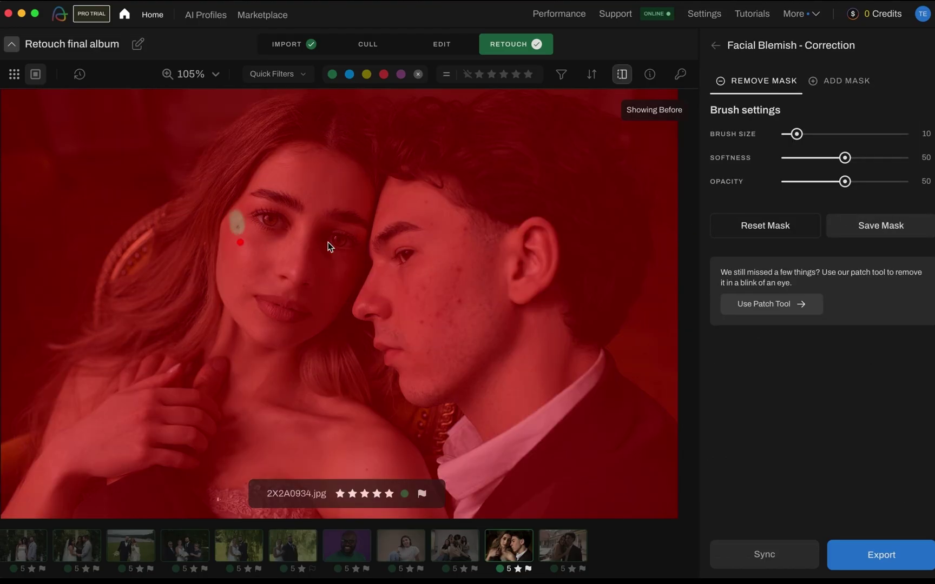
click(910, 223)
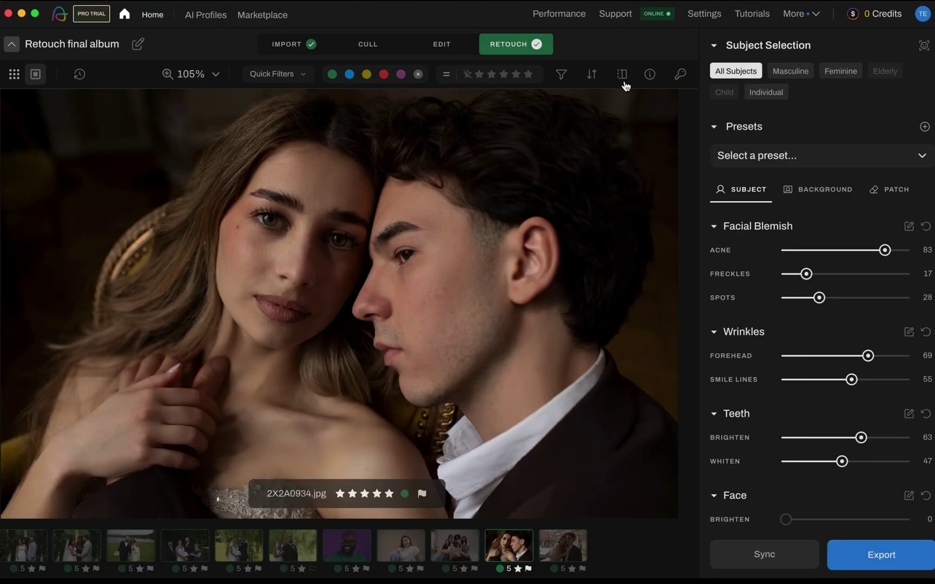
click(623, 76)
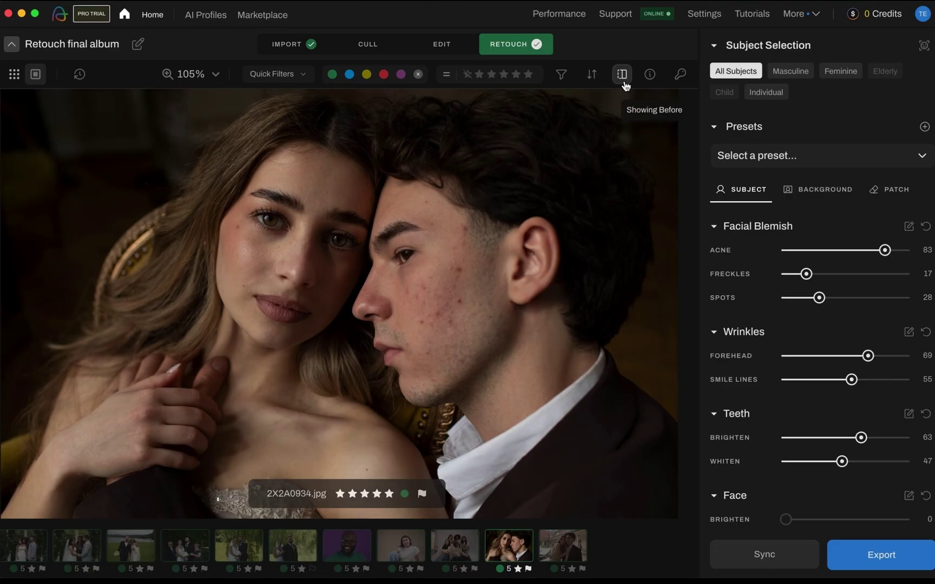
click(624, 83)
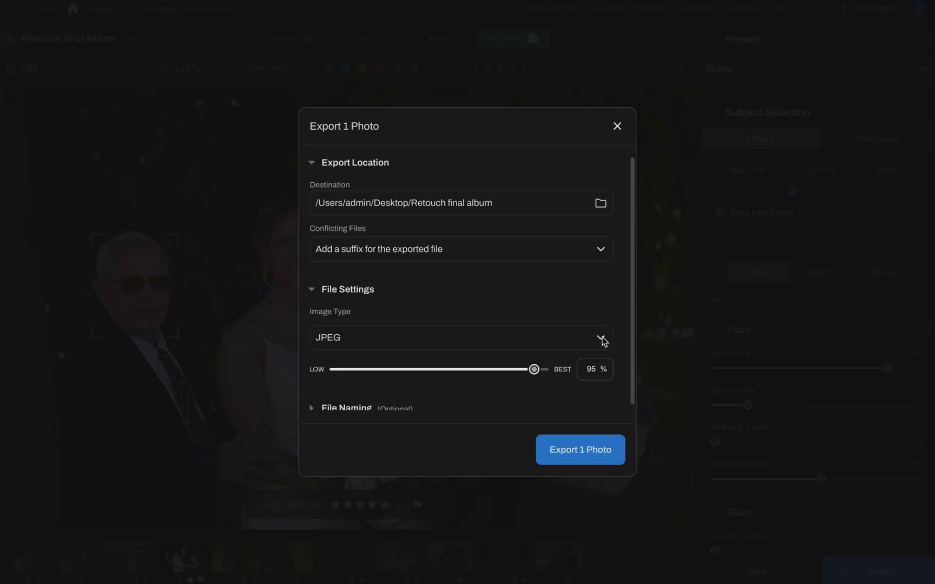
Keep JPEG as the format, review file naming, and switch the export to all 11 photos
click(602, 341)
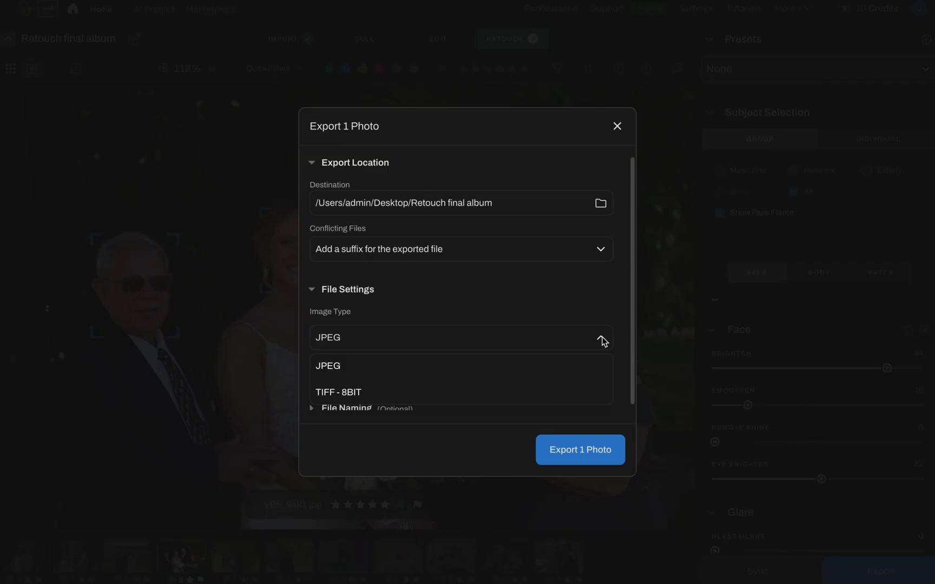
click(603, 341)
scroll(603, 341, down, 1)
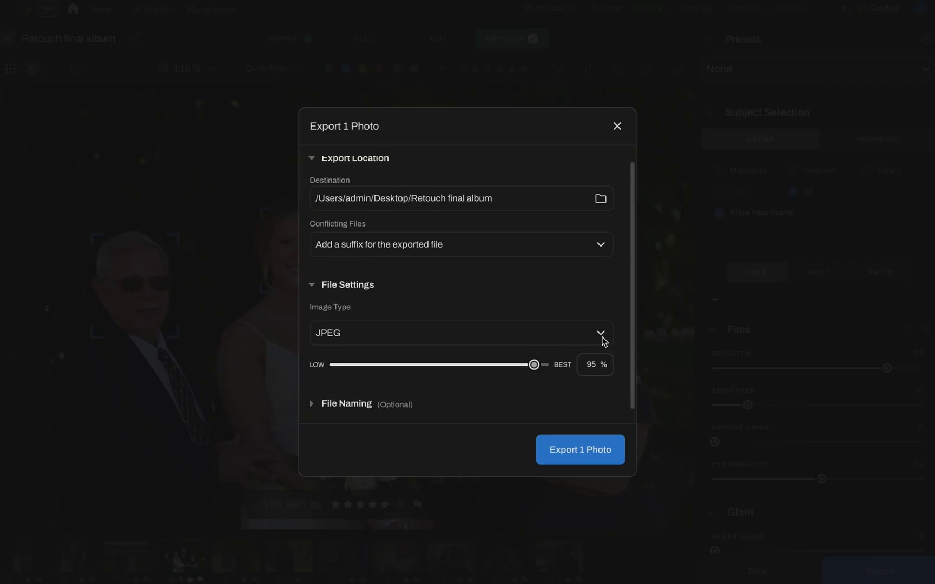
click(372, 405)
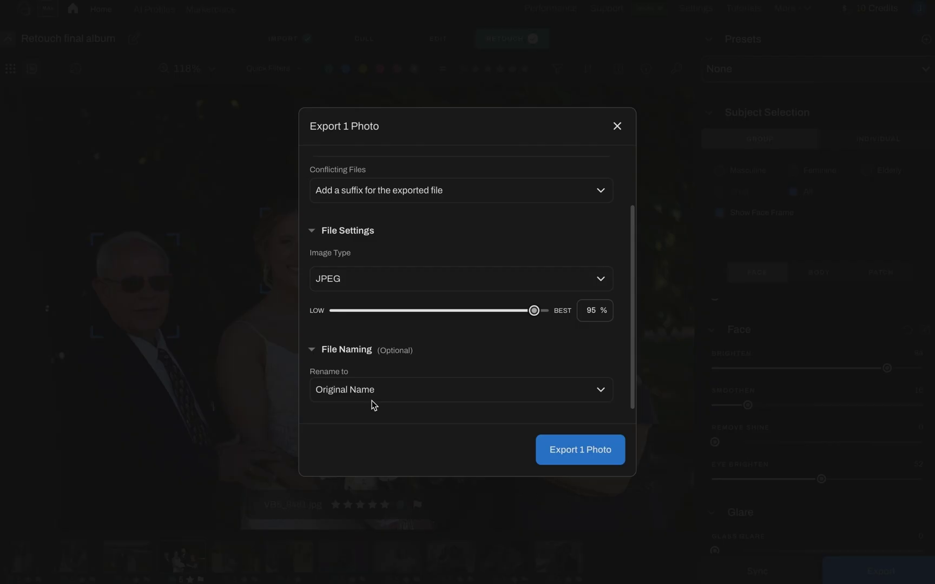
key(Escape)
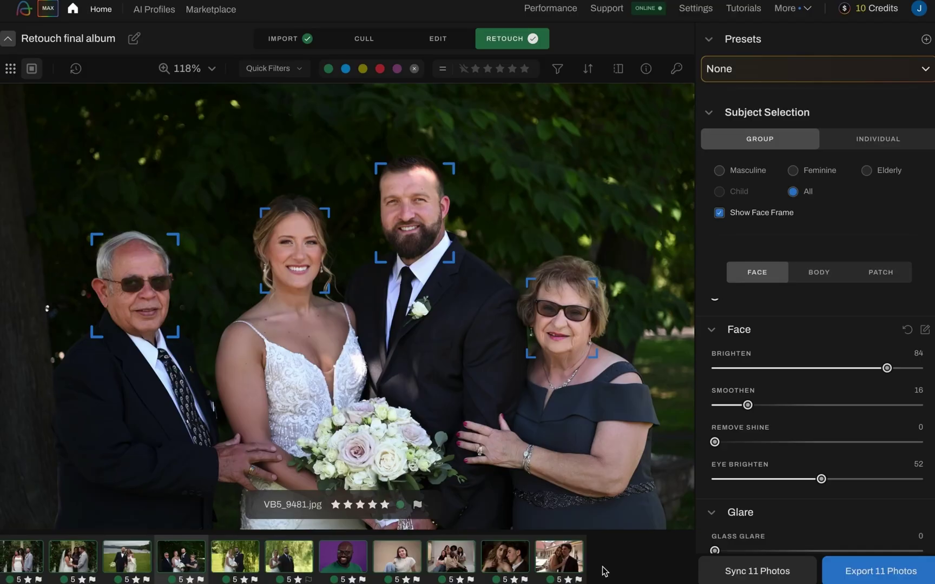
click(856, 573)
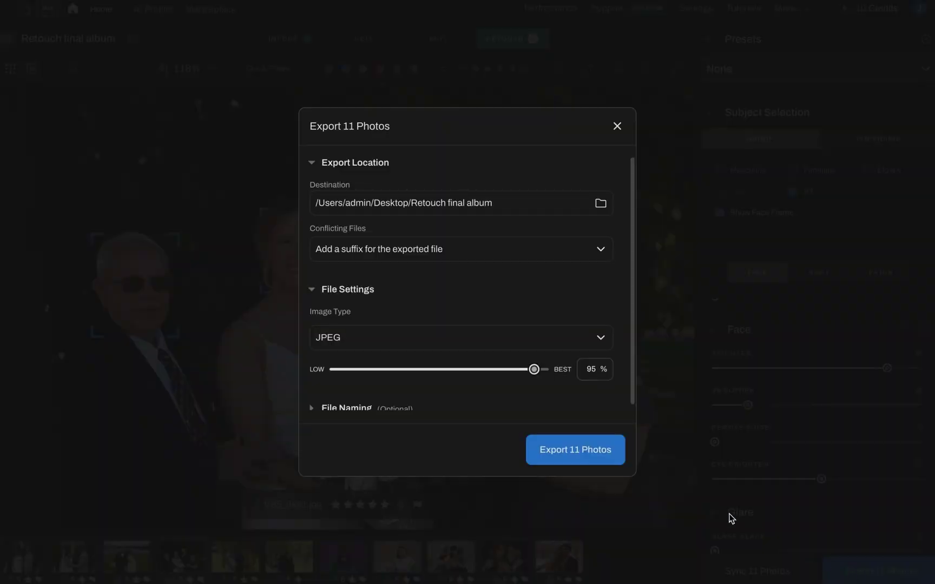